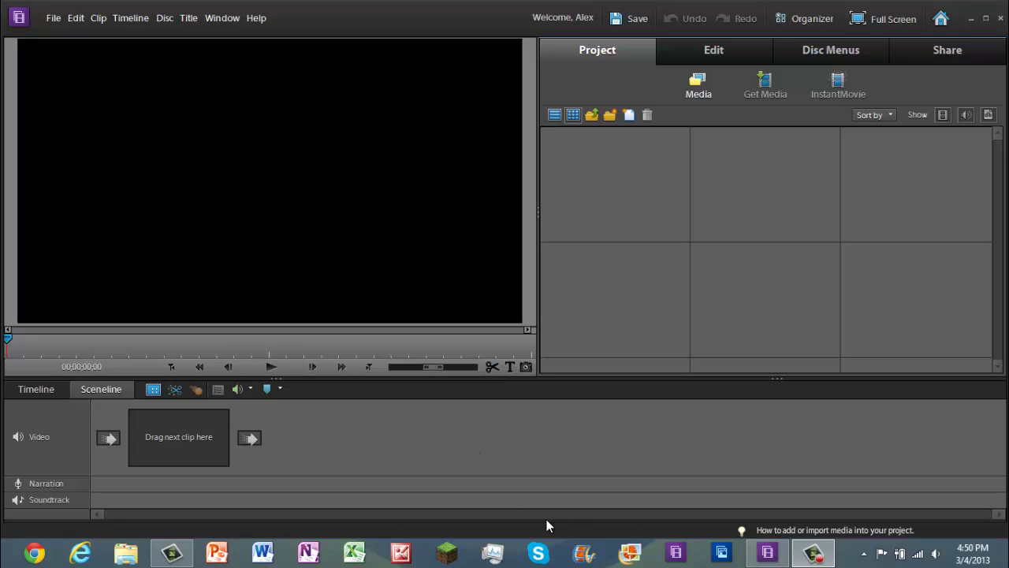
- Drag Elemental FUN.mp4 from Vids > Random Videos > Elemental FUN into Premiere's Project Media
click(126, 552)
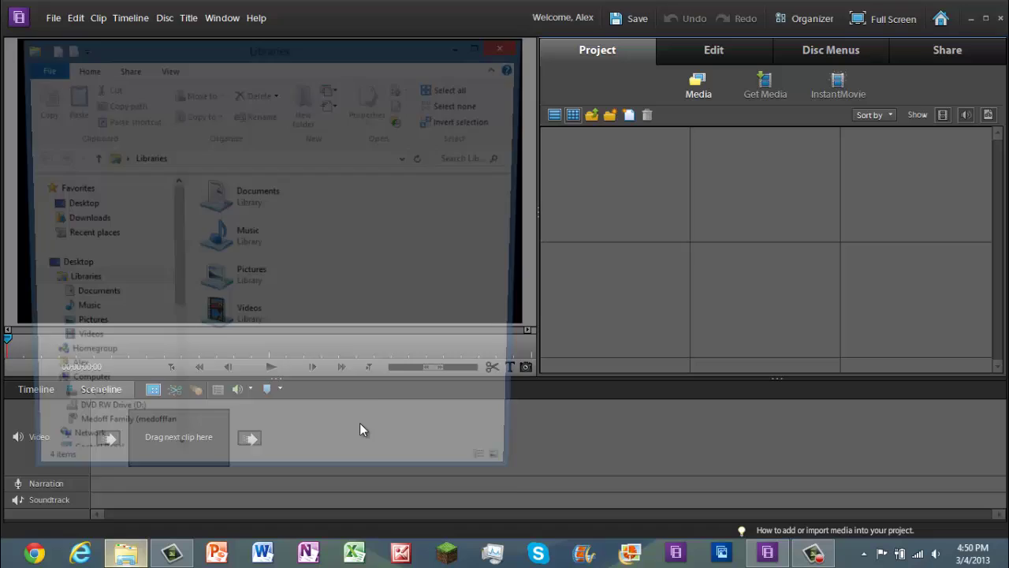
drag(174, 287, 174, 438)
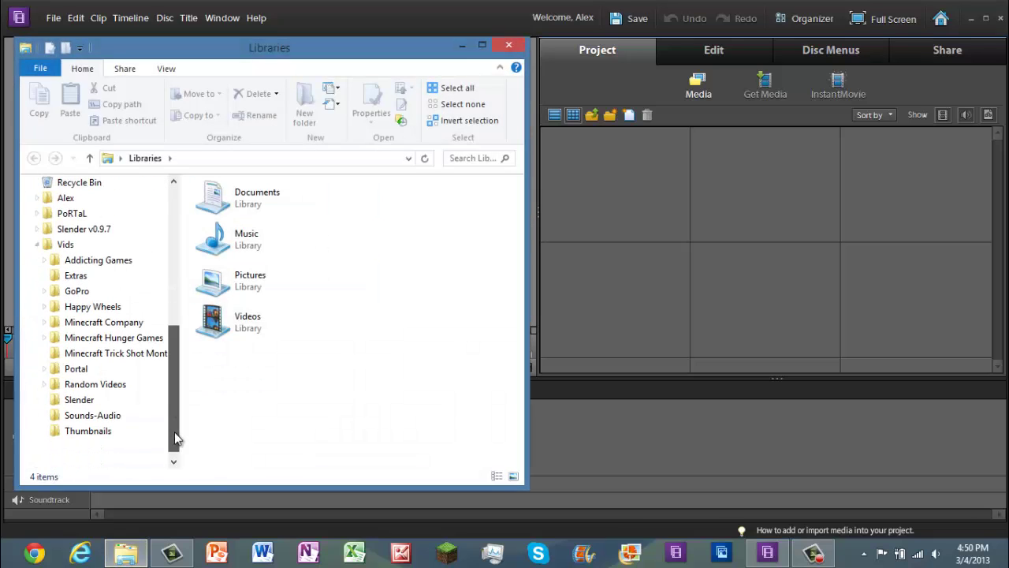
click(92, 247)
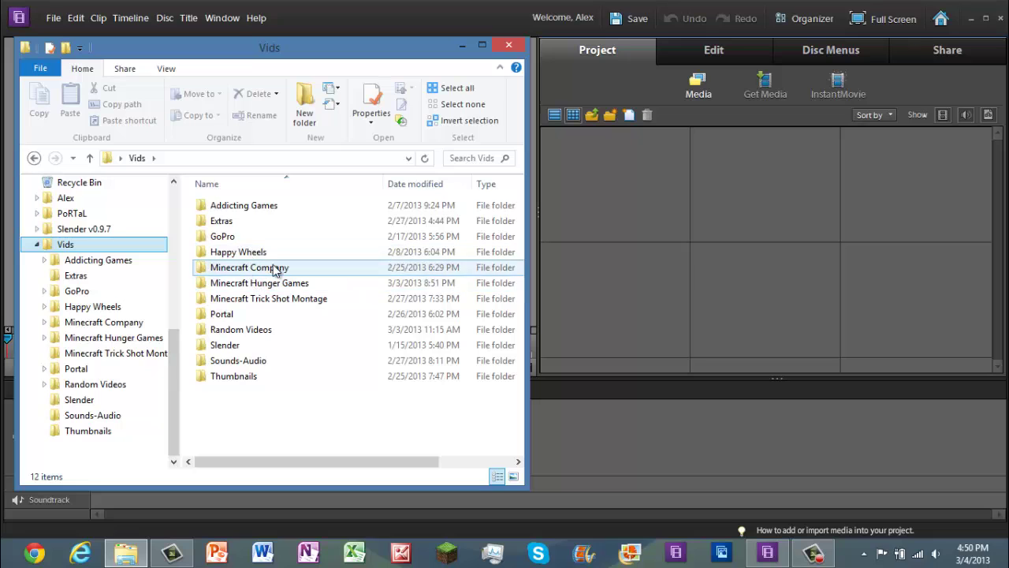
double_click(260, 329)
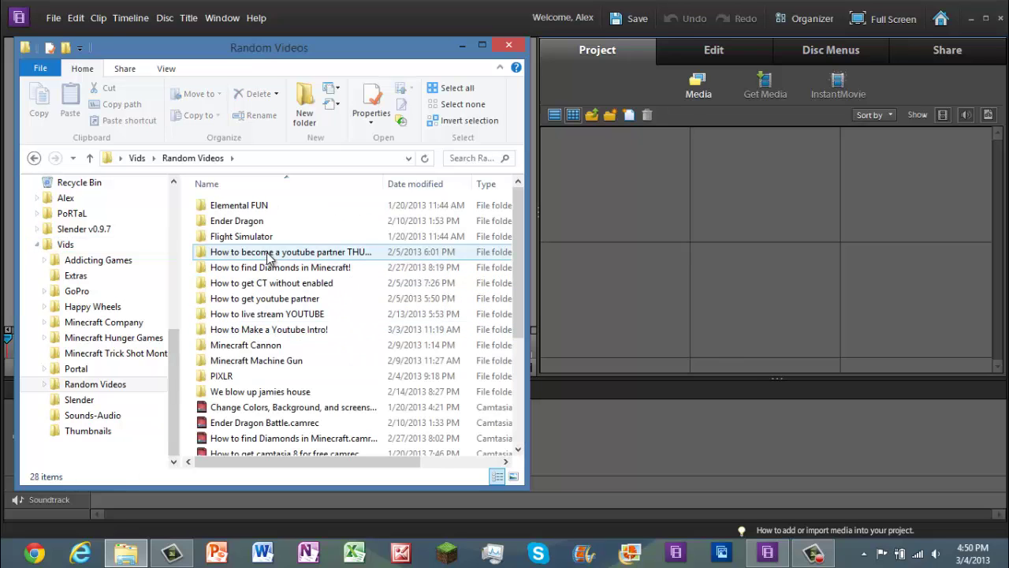
double_click(260, 206)
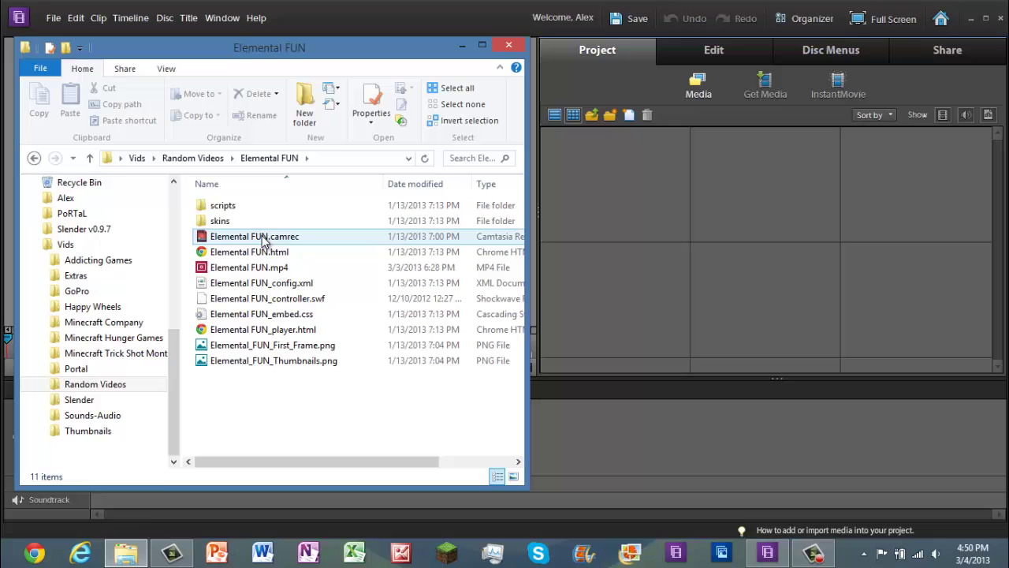
drag(262, 240, 205, 236)
drag(225, 269, 628, 195)
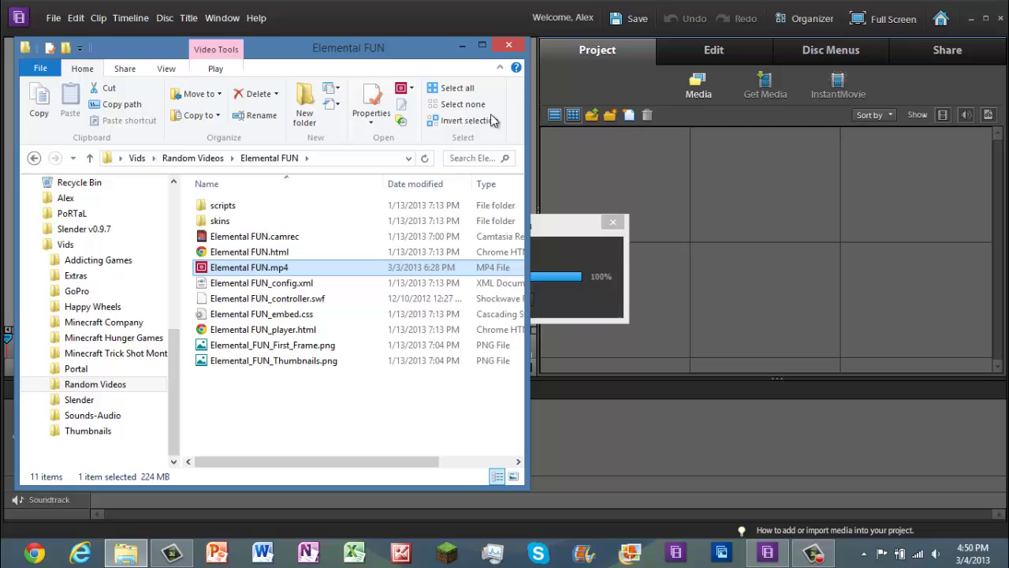
- Close Explorer, place Elemental FUN.mp4 as the first sceneline scene, and preview it from the start
click(508, 48)
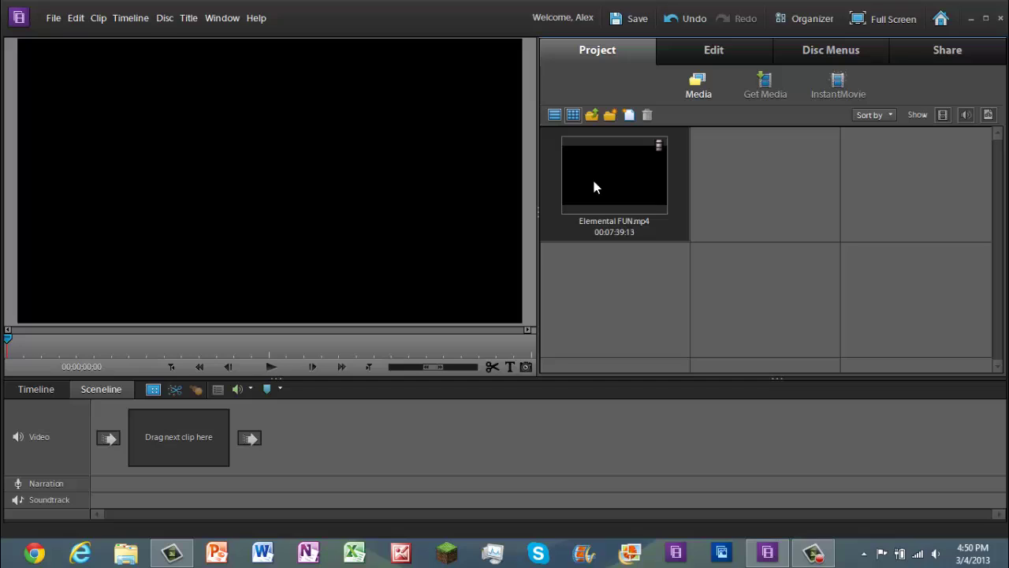
drag(583, 187, 161, 432)
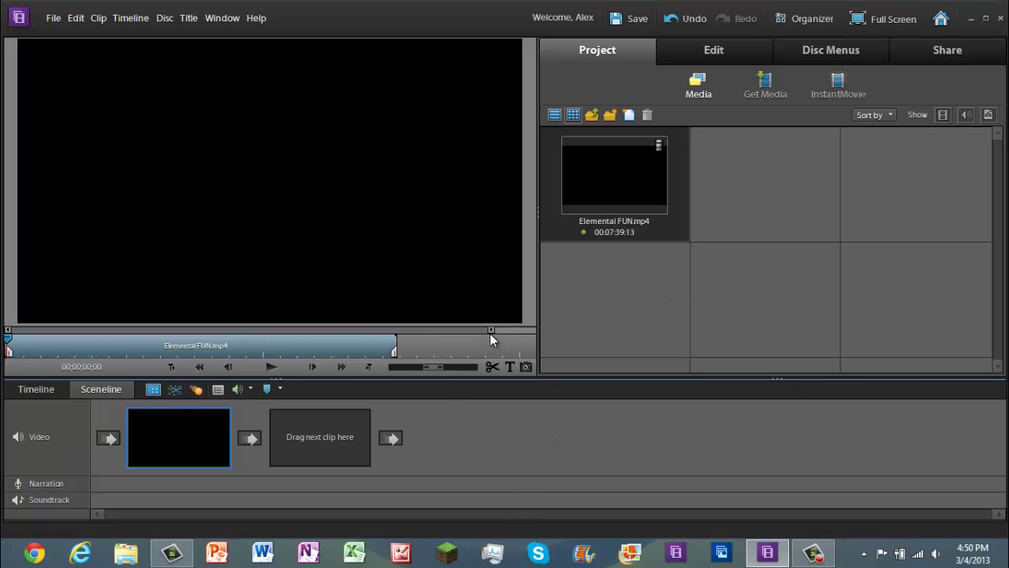
click(267, 366)
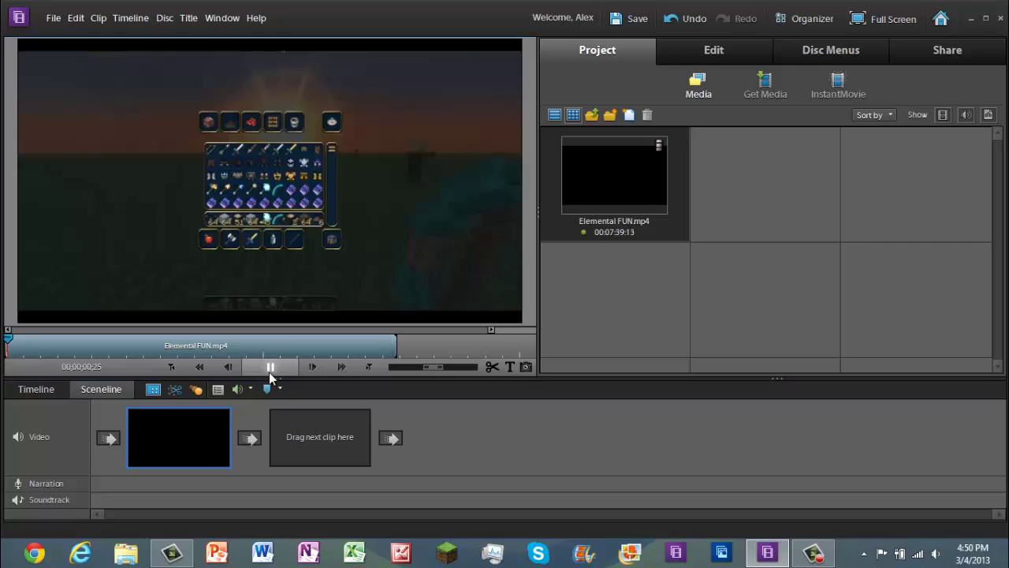
click(269, 366)
click(8, 345)
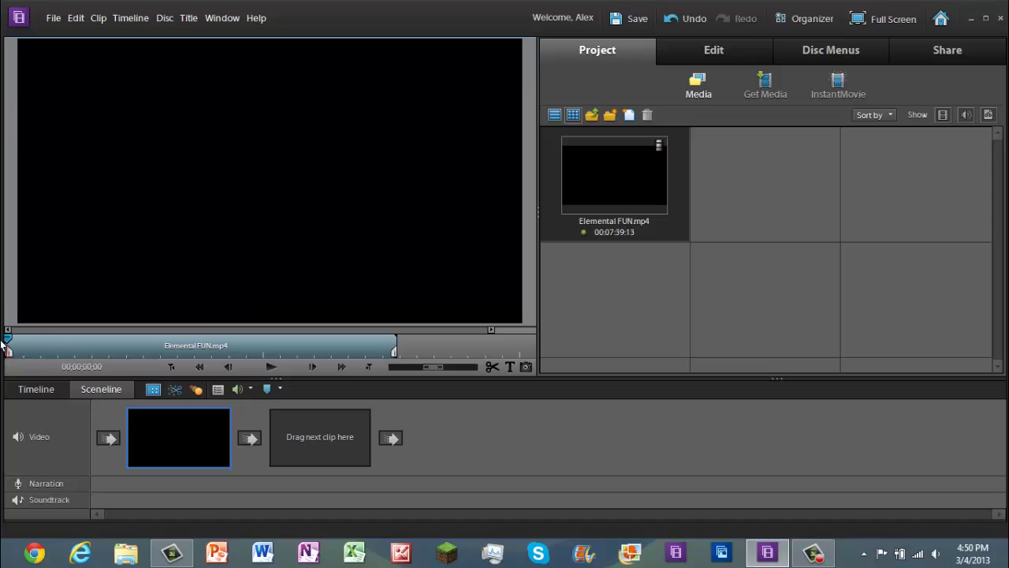
- Switch to Timeline view and inspect Elemental FUN.mp4's waveform on Audio 1
click(36, 389)
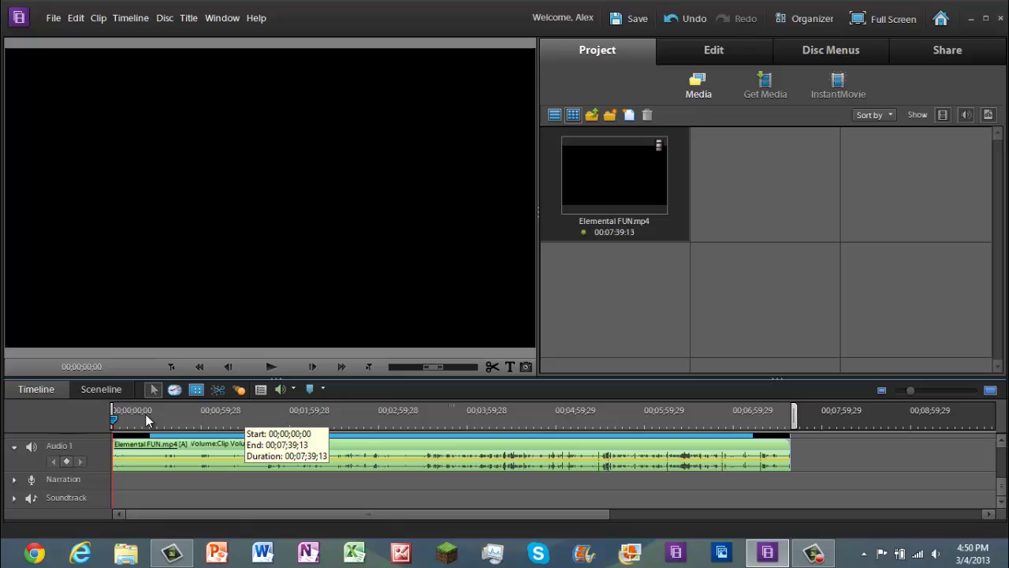
drag(161, 454, 82, 432)
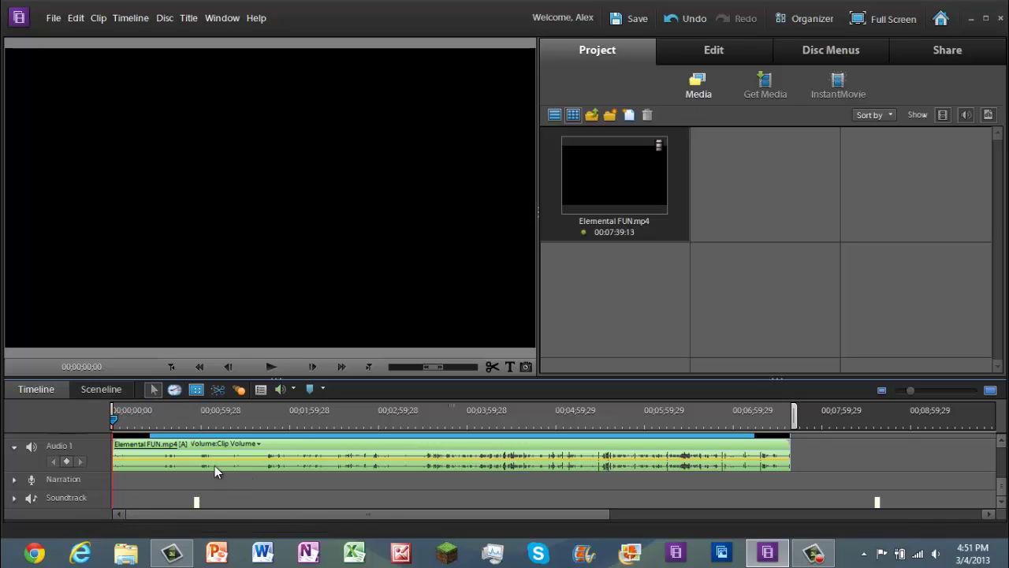
- Back in Sceneline view, scrub and play the gameplay, then park the playhead near 00;02;57
click(103, 390)
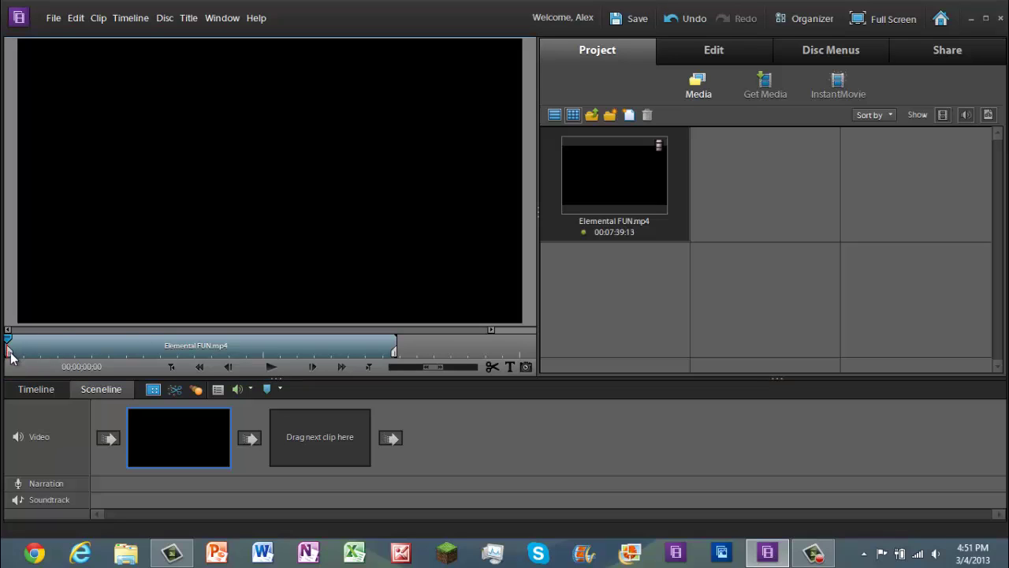
drag(9, 355, 48, 352)
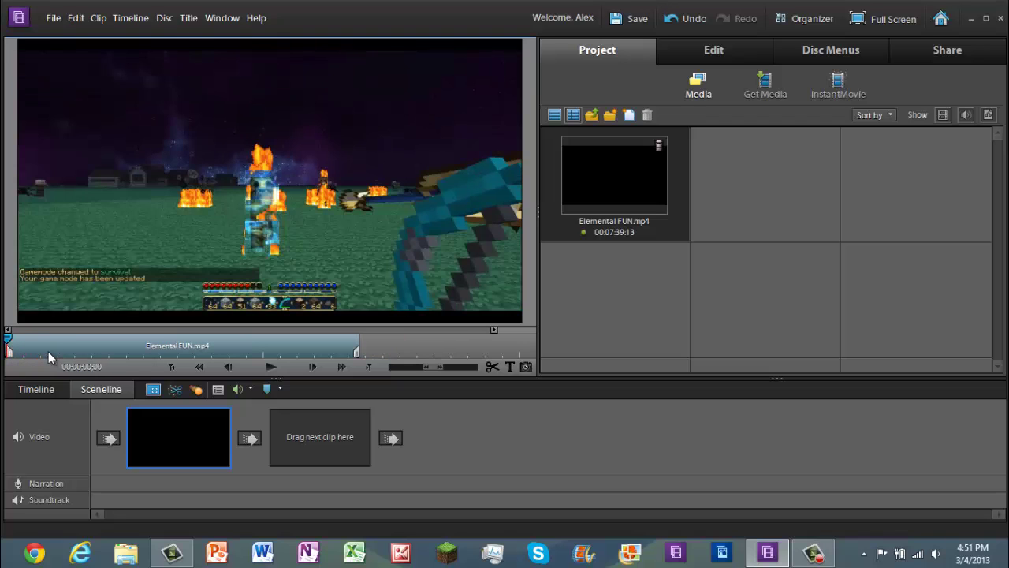
drag(356, 355, 316, 355)
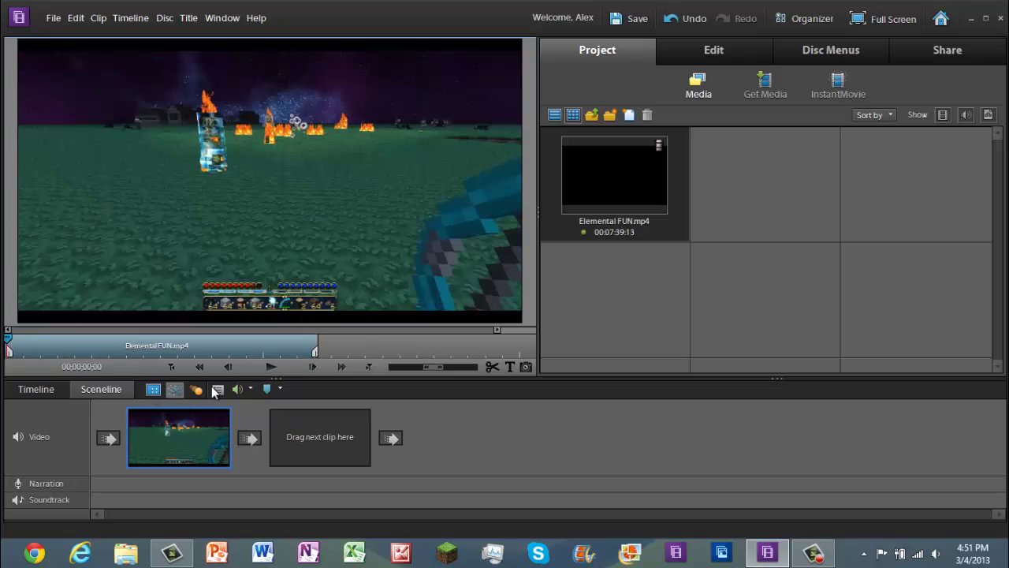
click(263, 367)
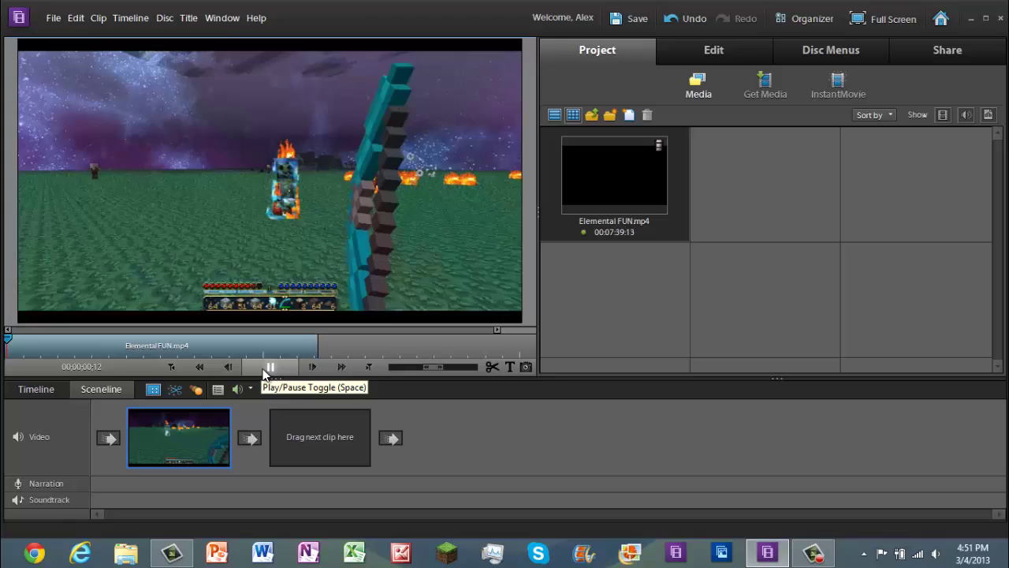
click(263, 368)
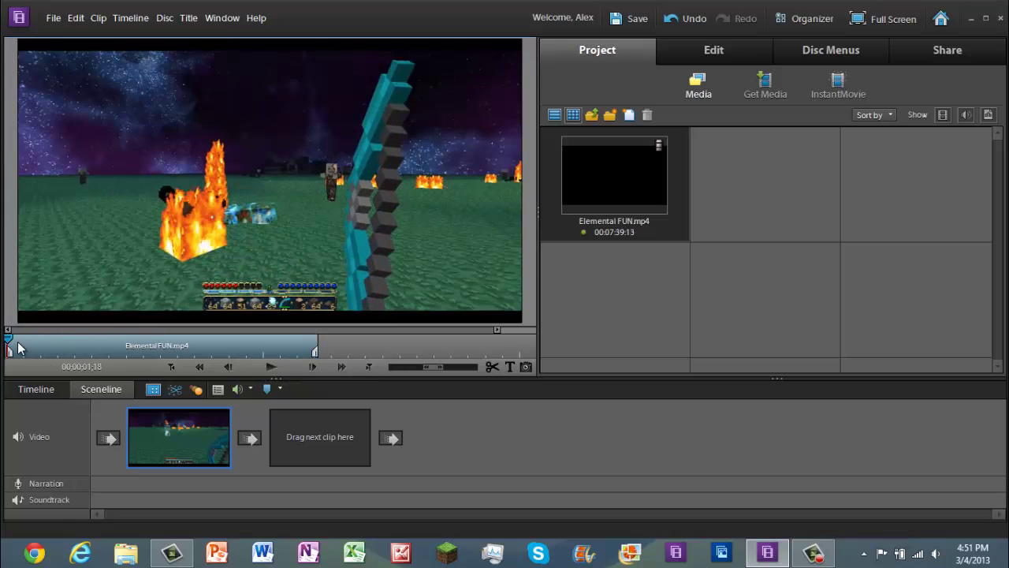
click(222, 341)
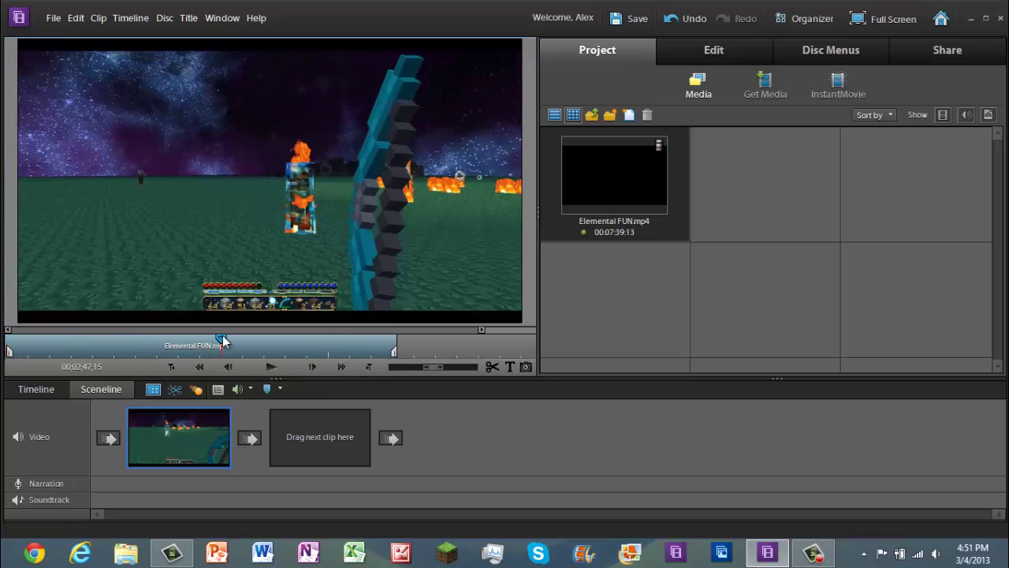
drag(221, 341, 196, 340)
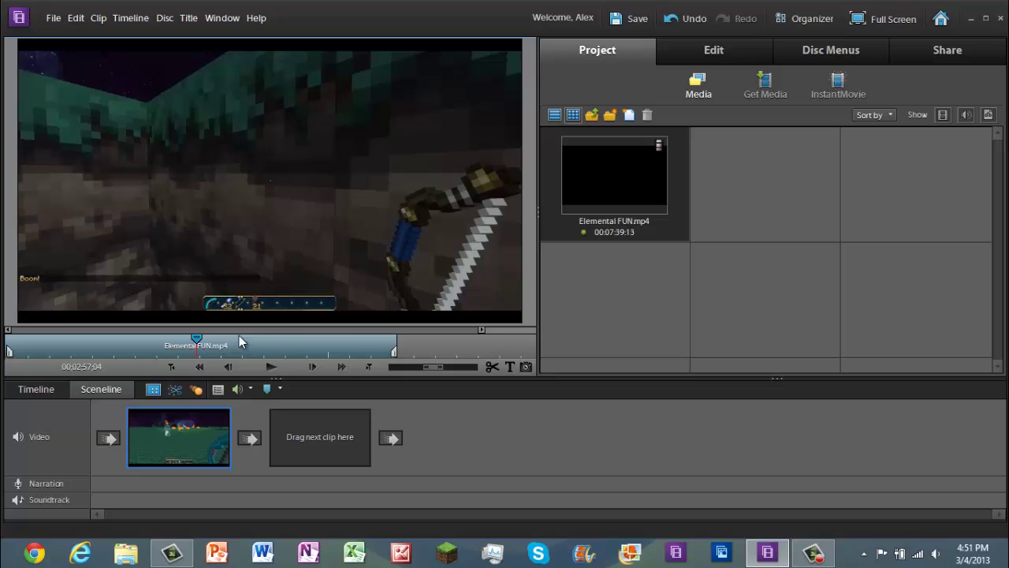
- Split the clip at about 00;02;53, trim the first part's end, and play it back
drag(194, 342, 192, 342)
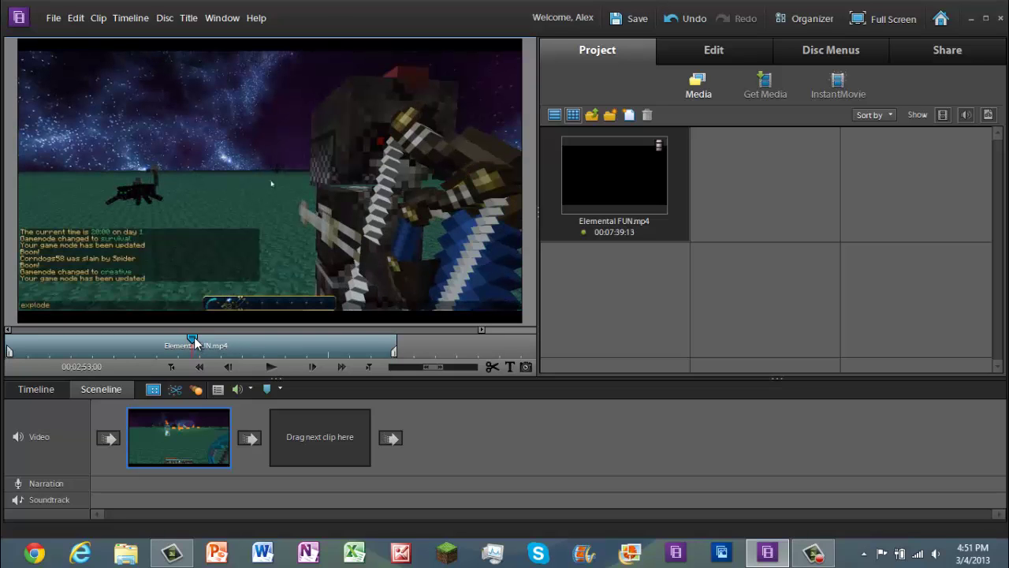
click(492, 368)
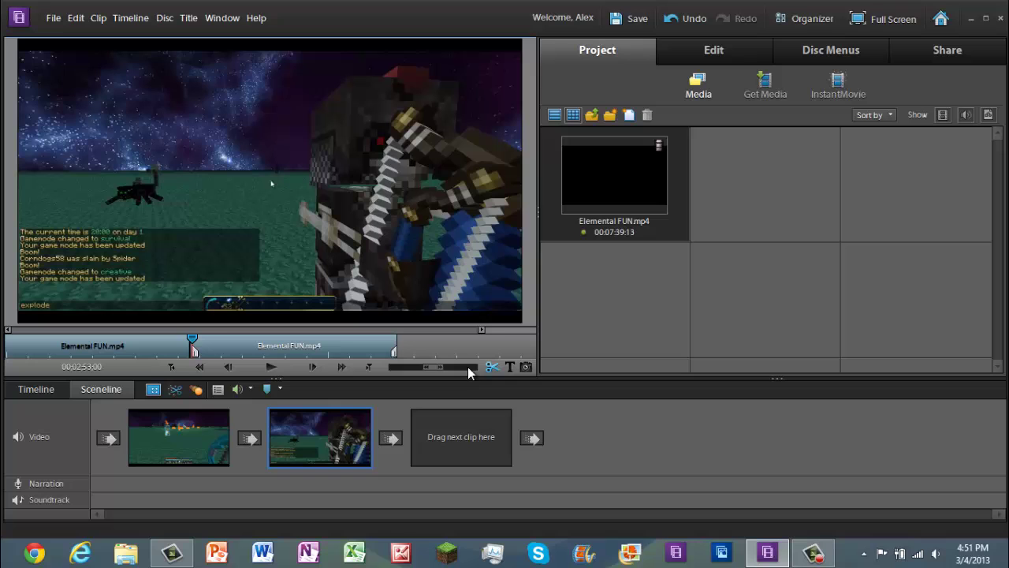
drag(191, 343, 132, 348)
click(180, 349)
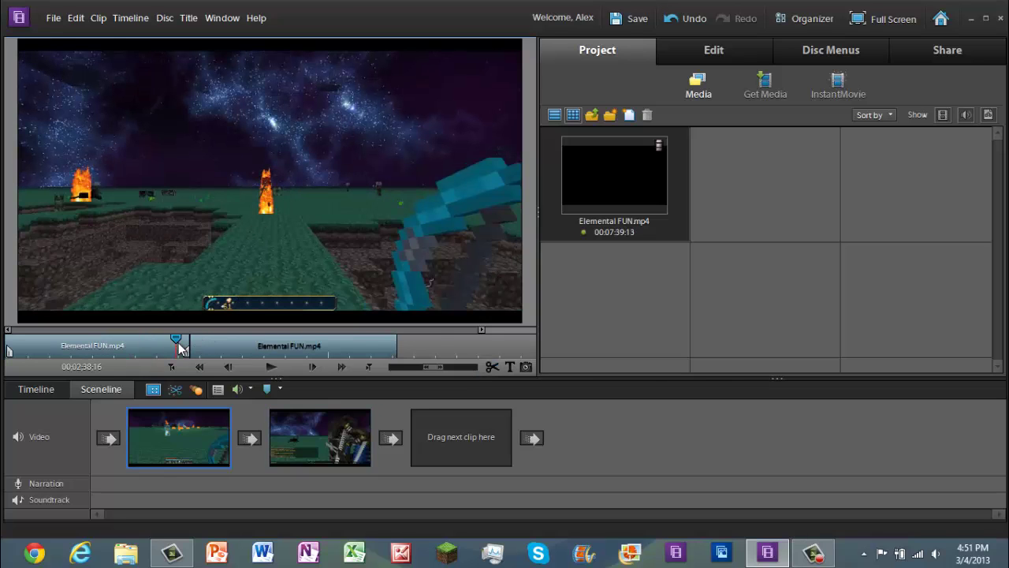
drag(368, 342, 316, 344)
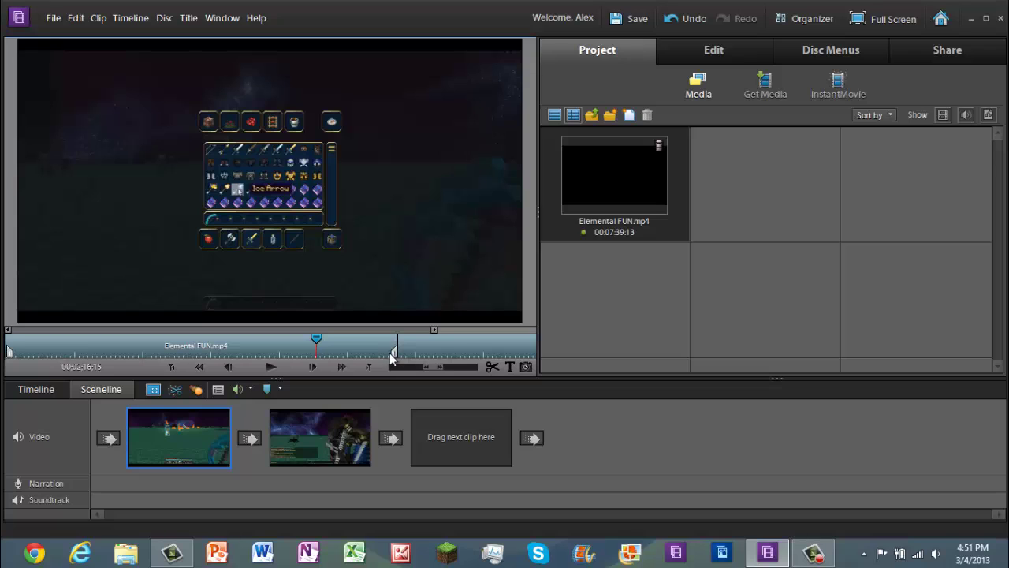
drag(390, 356, 356, 344)
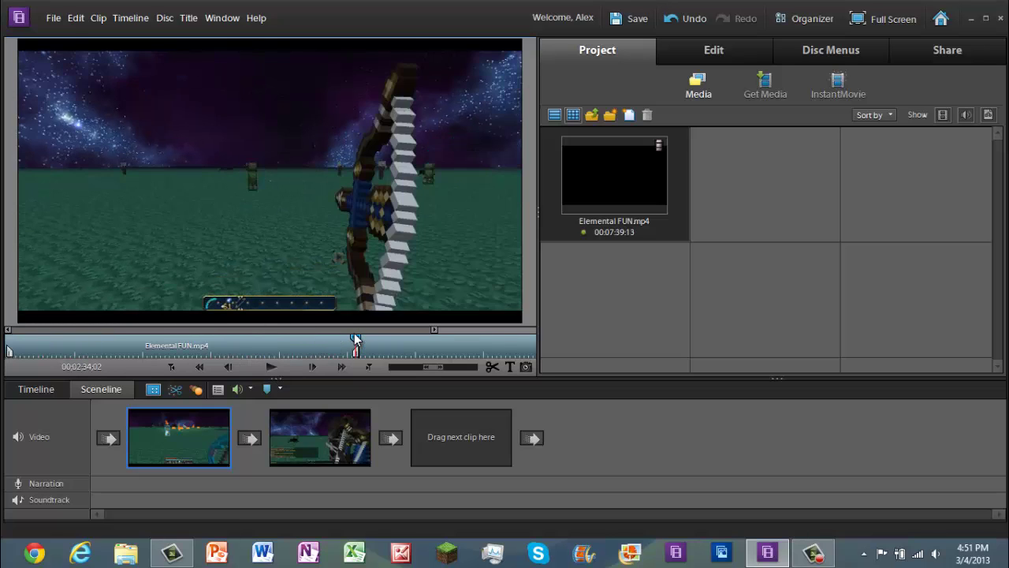
click(270, 365)
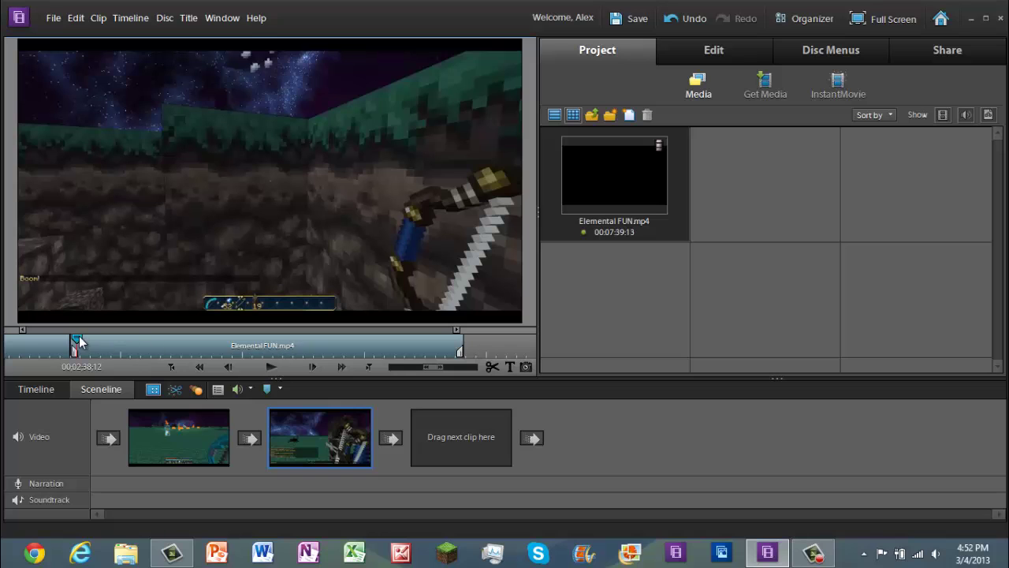
- Scrub further into the gameplay and split again near 04;30;00, creating a third clip
drag(76, 341, 304, 341)
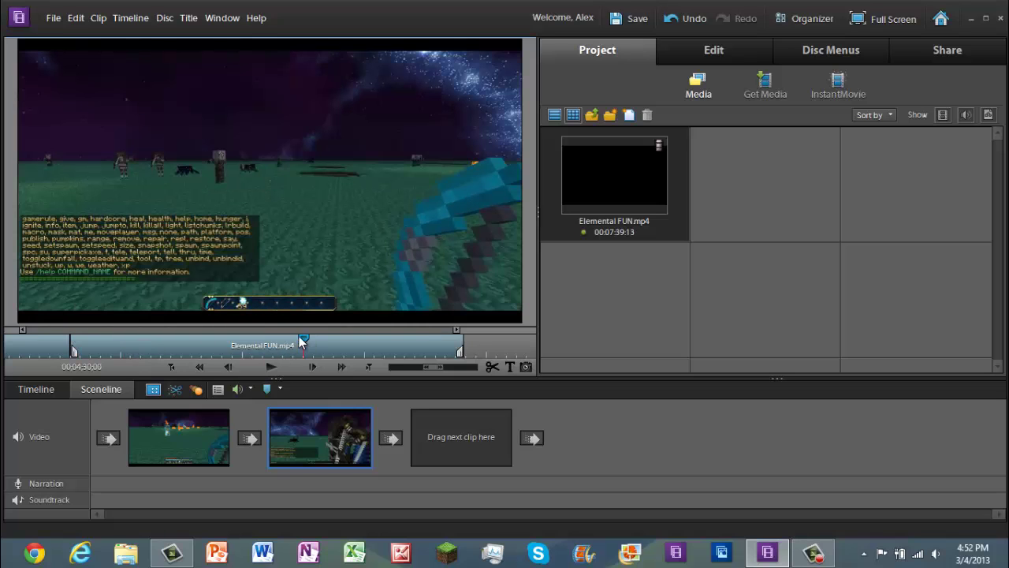
click(492, 367)
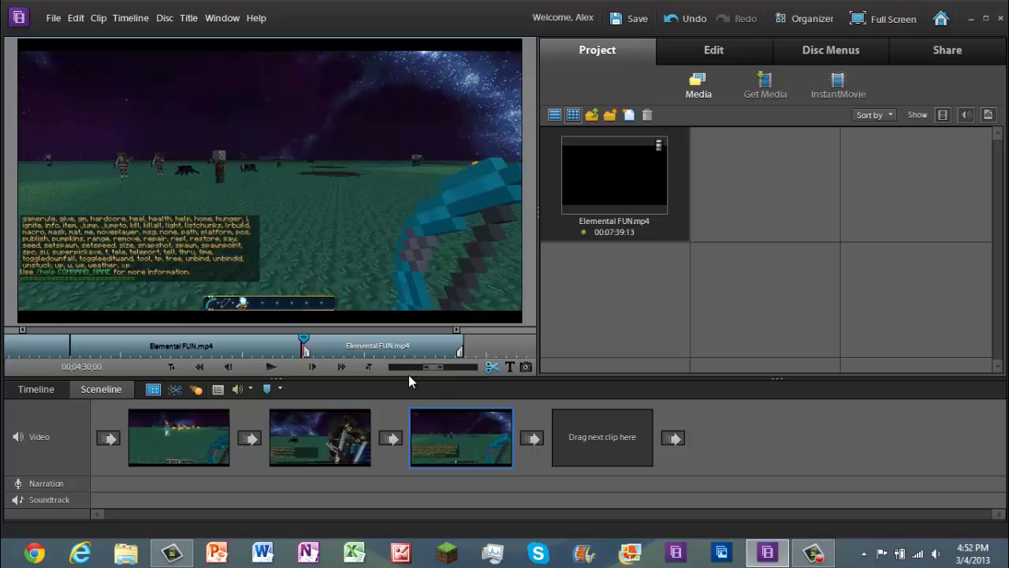
drag(307, 343, 299, 341)
click(298, 341)
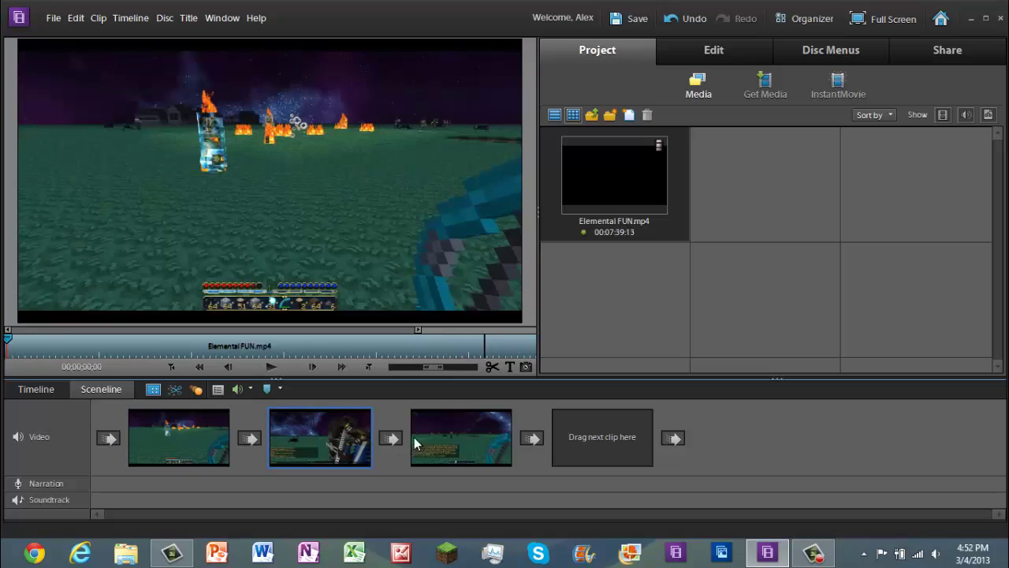
- Click through the three sceneline clips and play the second one near its end
click(414, 437)
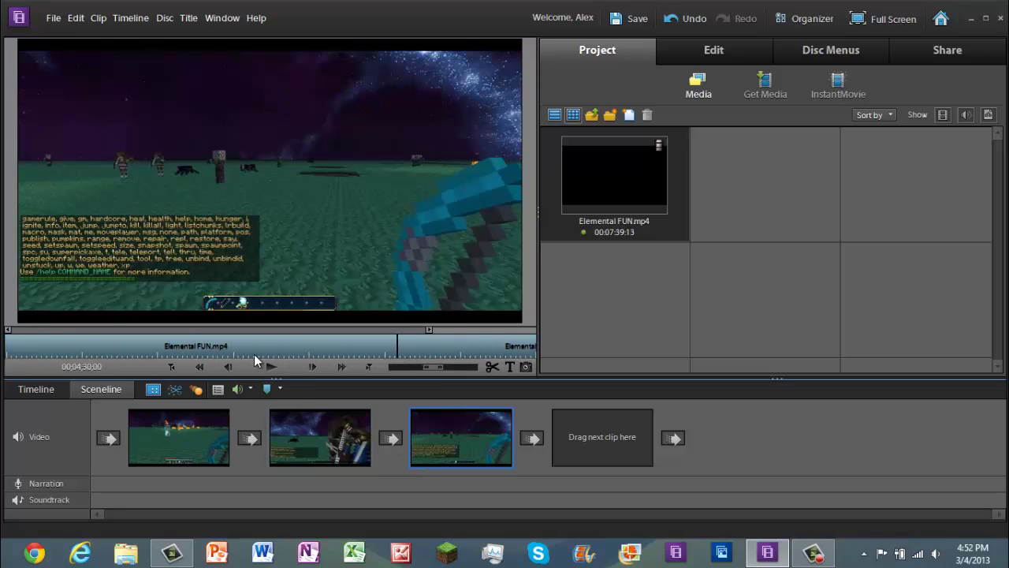
click(319, 436)
click(179, 437)
click(323, 426)
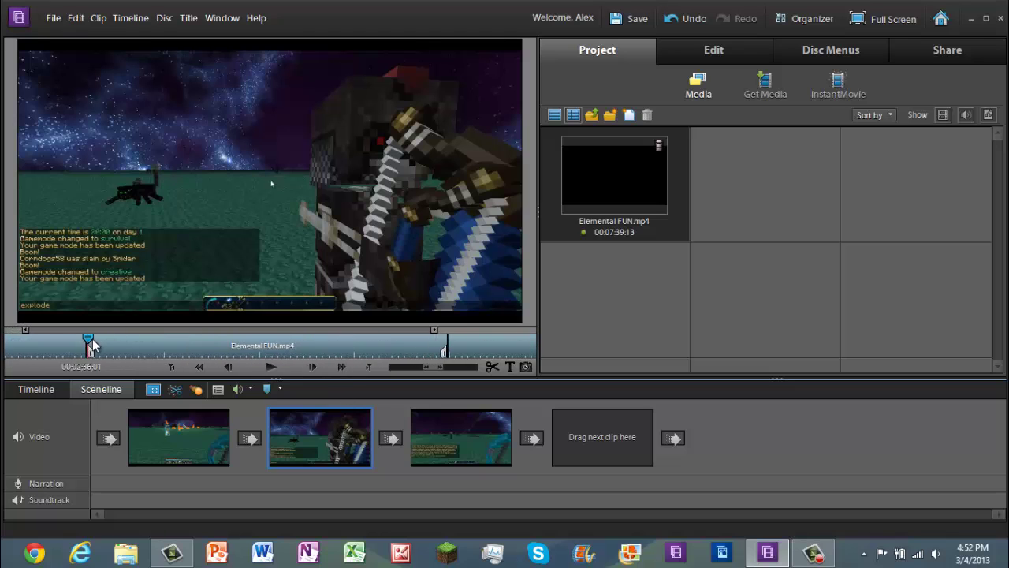
drag(70, 341, 457, 348)
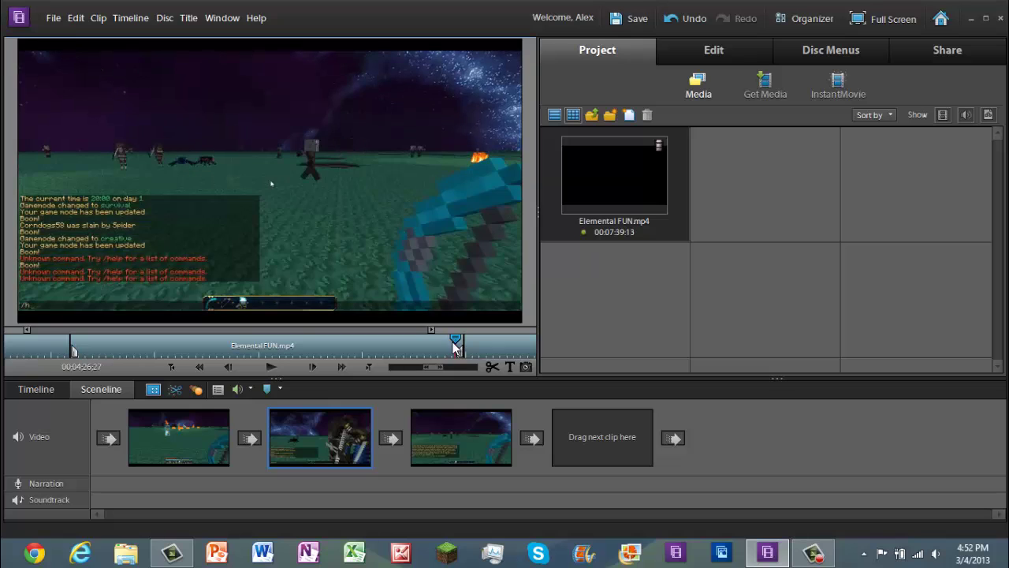
click(284, 367)
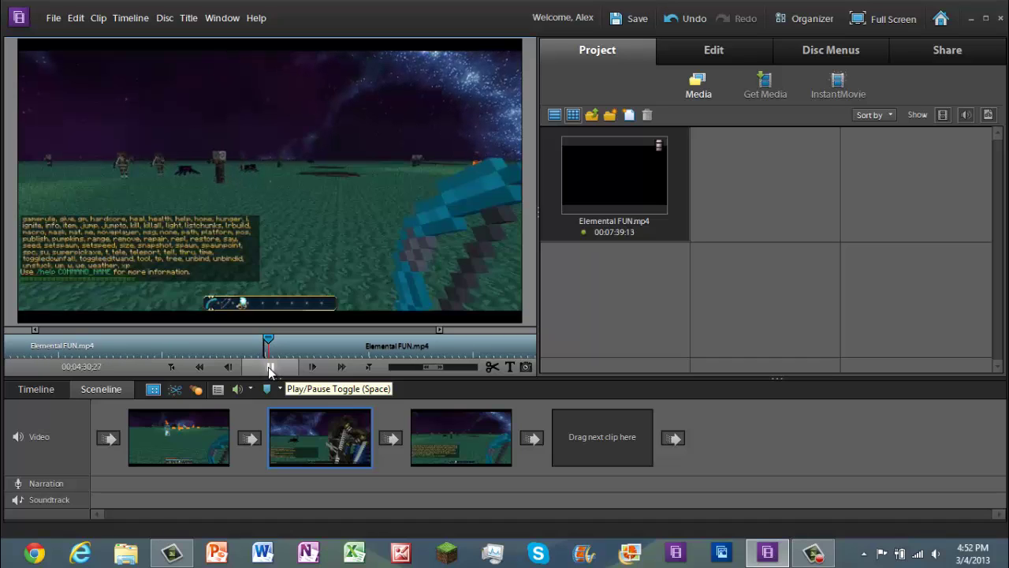
click(474, 442)
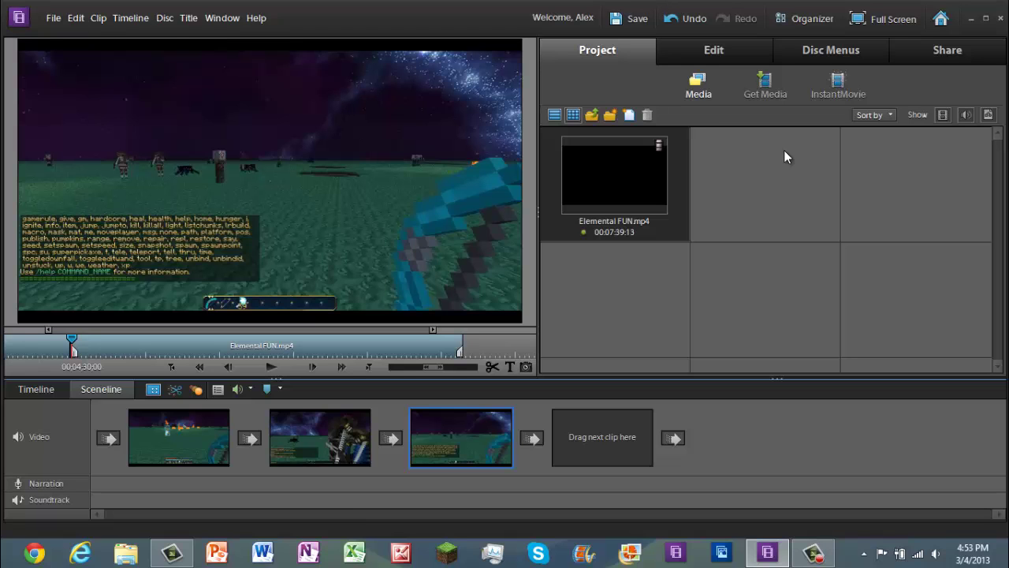
- Search the Start screen apps for 'dell' and launch Dell Digital Delivery
key(super)
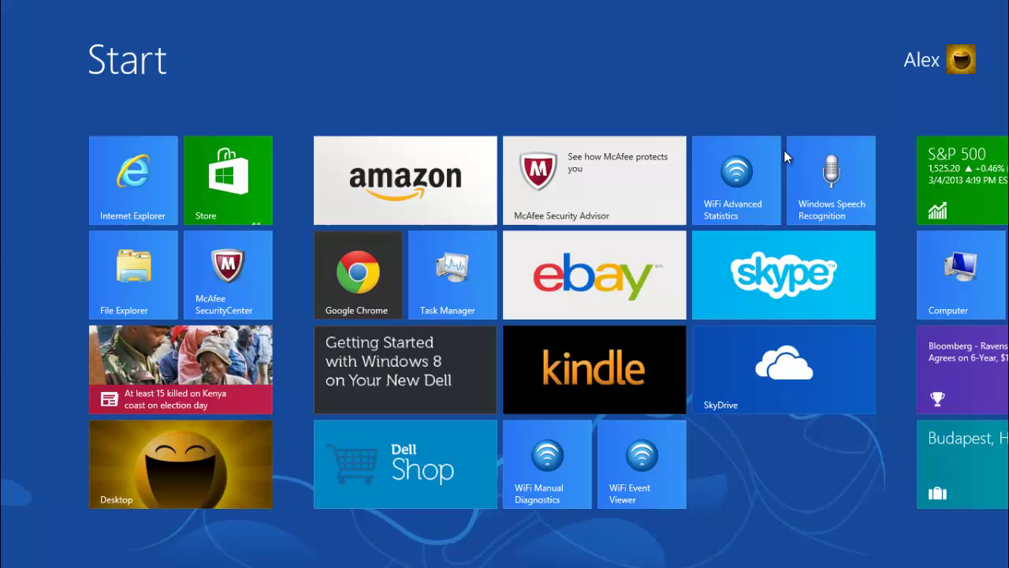
key(super+q)
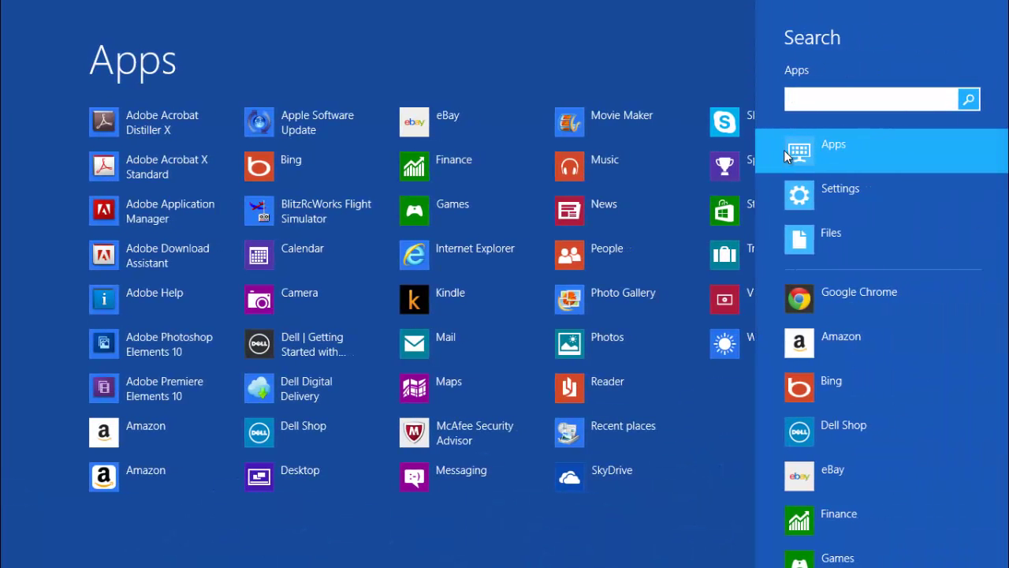
text(delldi)
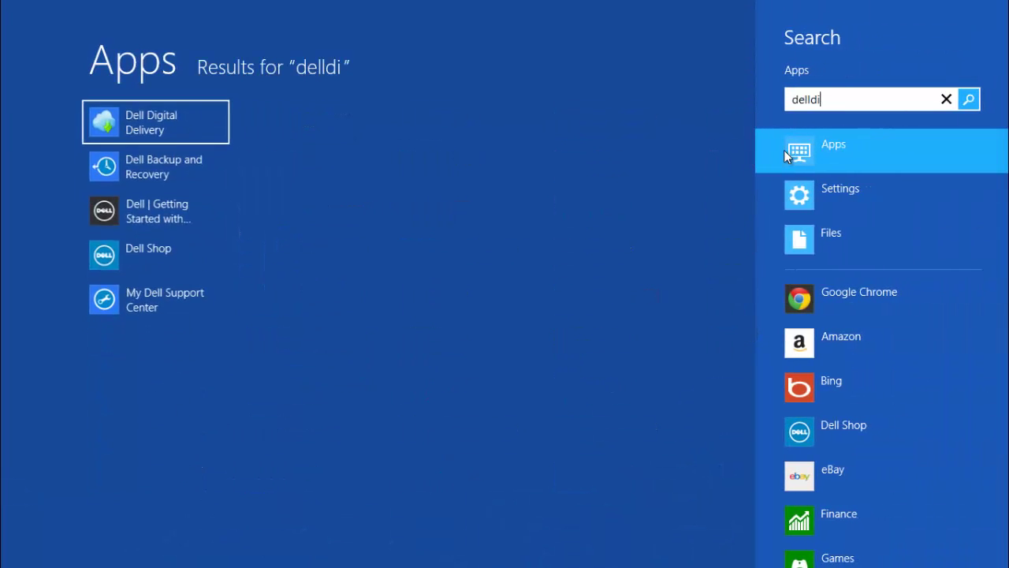
key(BackSpace)
key(BackSpace)
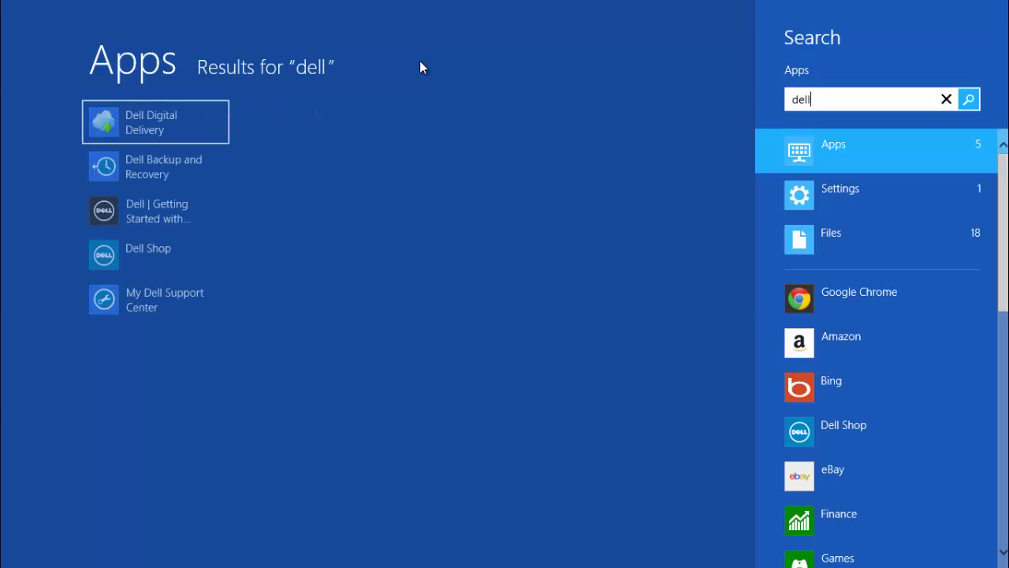
click(163, 124)
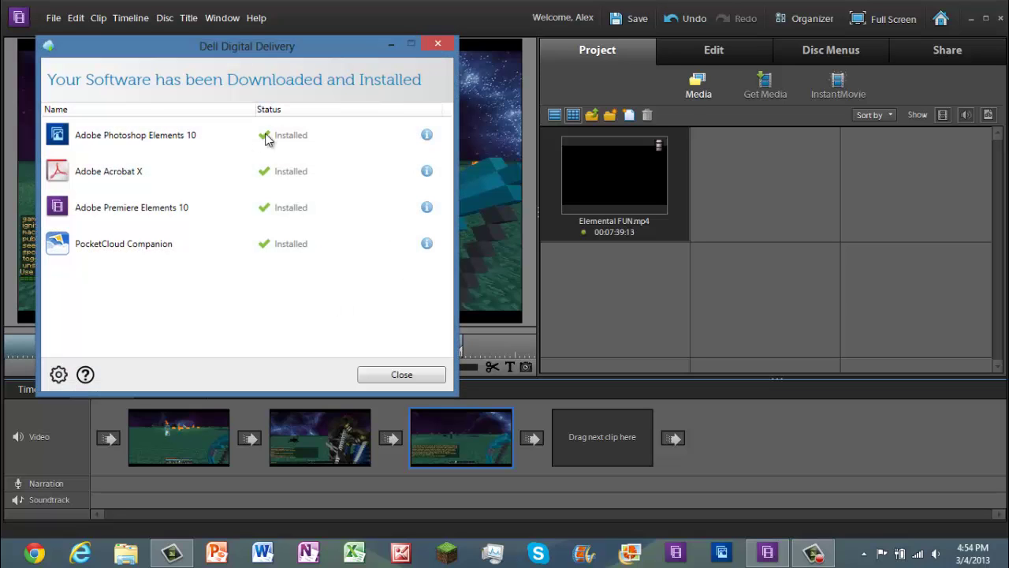
- View the Adobe Photoshop Elements 10 application key, then close the key dialog and Dell Digital Delivery
click(426, 136)
click(394, 143)
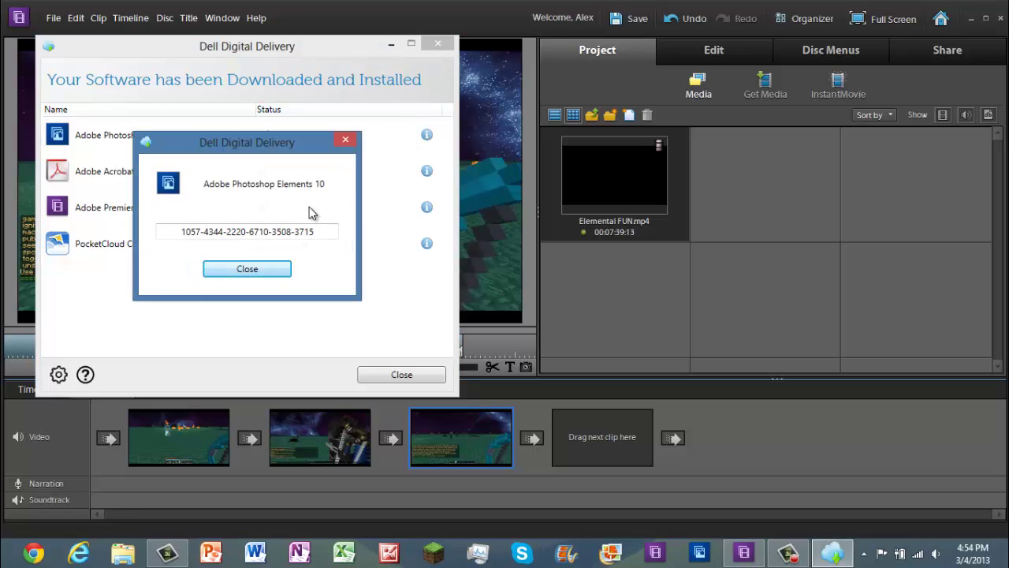
drag(323, 230, 155, 229)
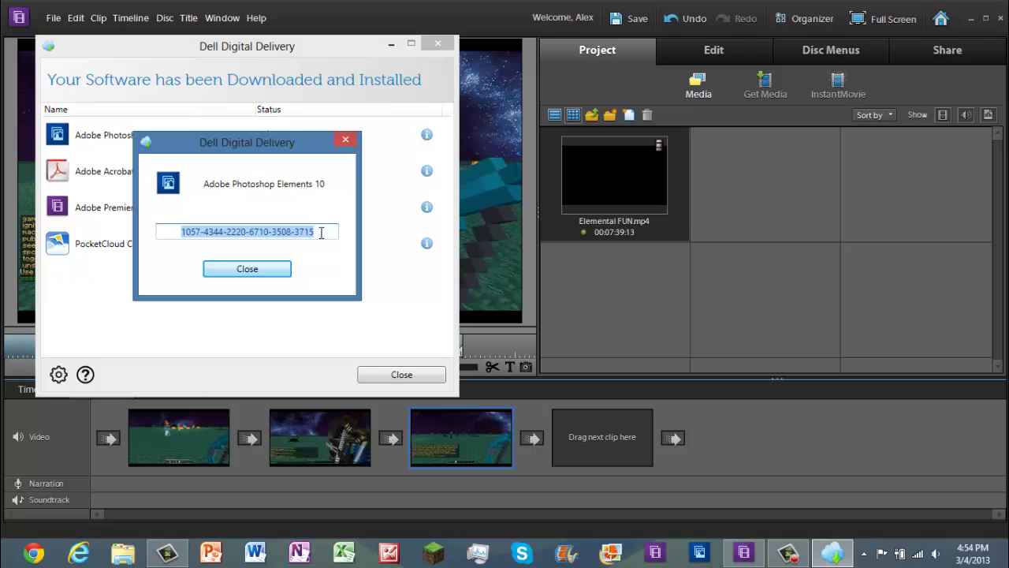
click(320, 232)
click(281, 270)
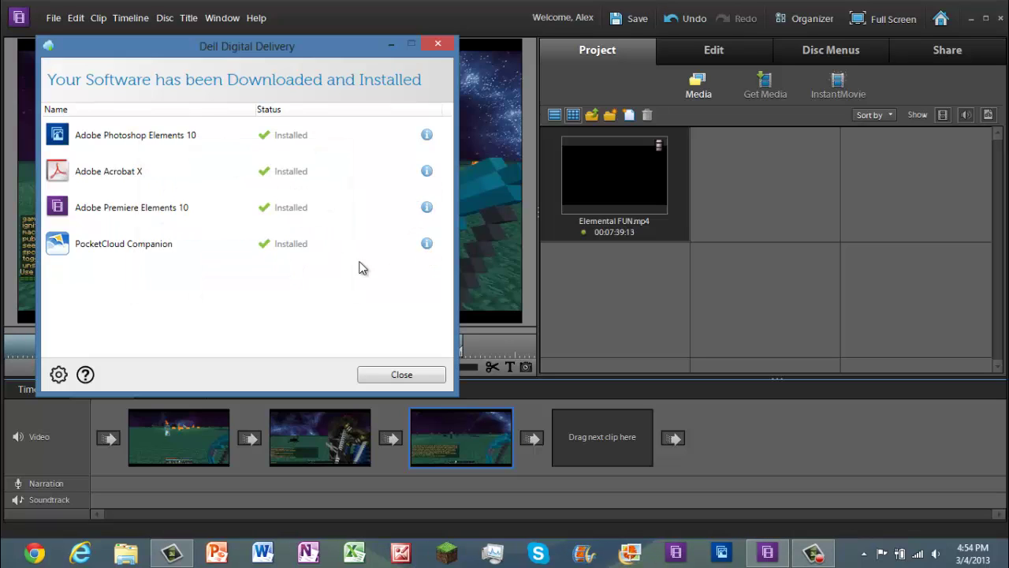
click(385, 380)
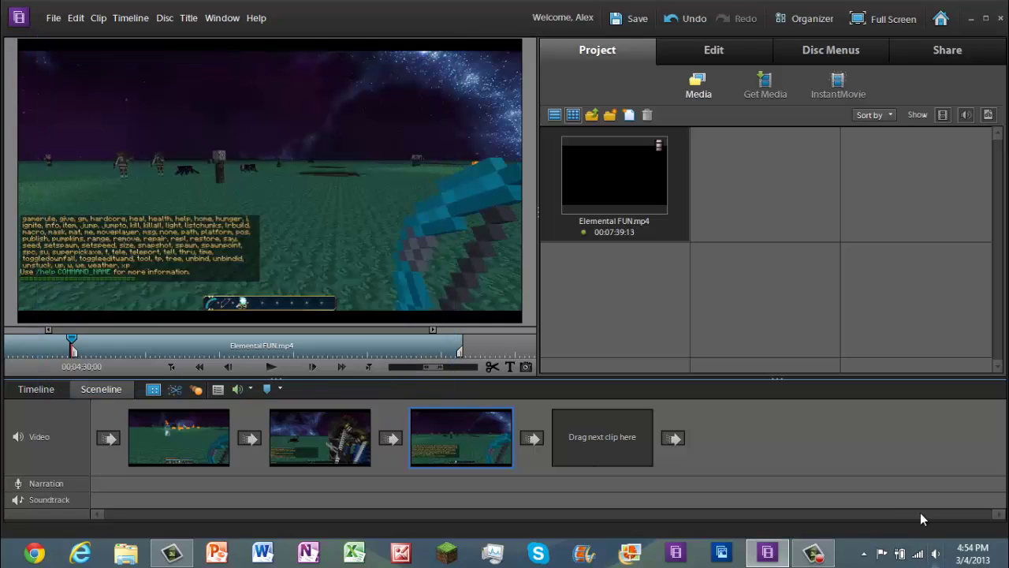
- Zoom the monitor's clip bar out to show all three clips, then switch to Timeline view
click(70, 340)
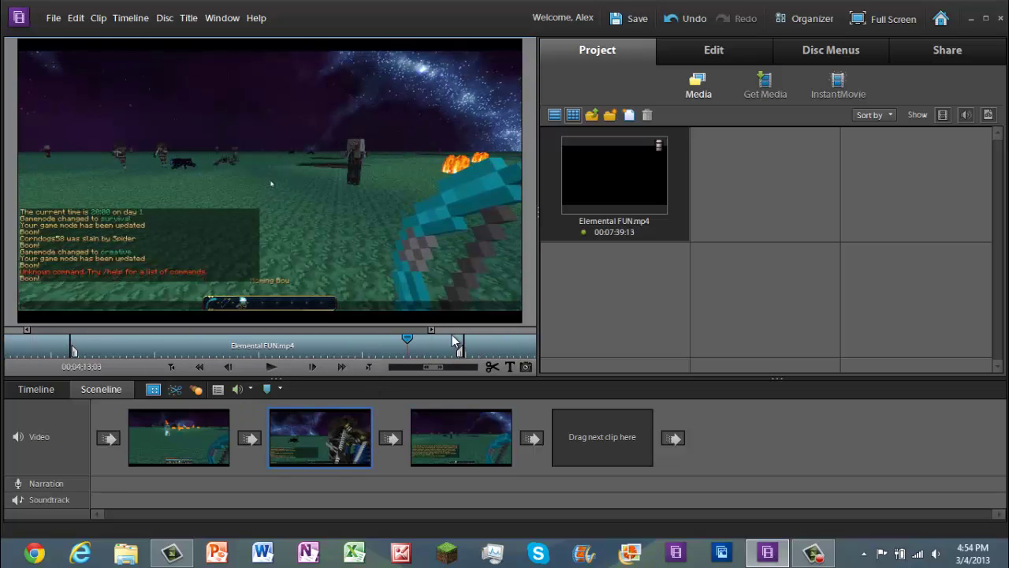
drag(428, 330, 154, 333)
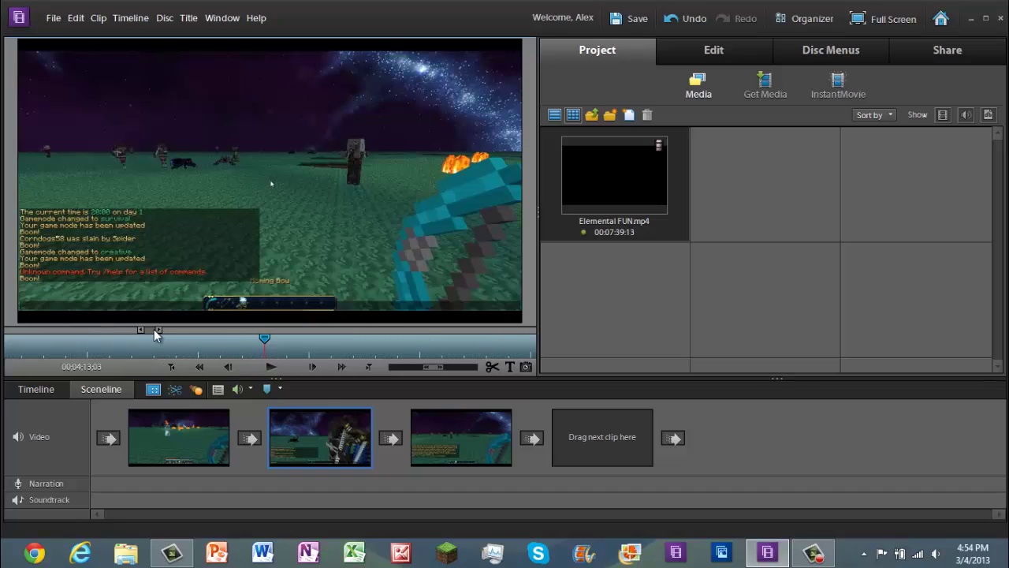
drag(264, 339, 10, 335)
drag(155, 333, 195, 336)
drag(128, 330, 43, 333)
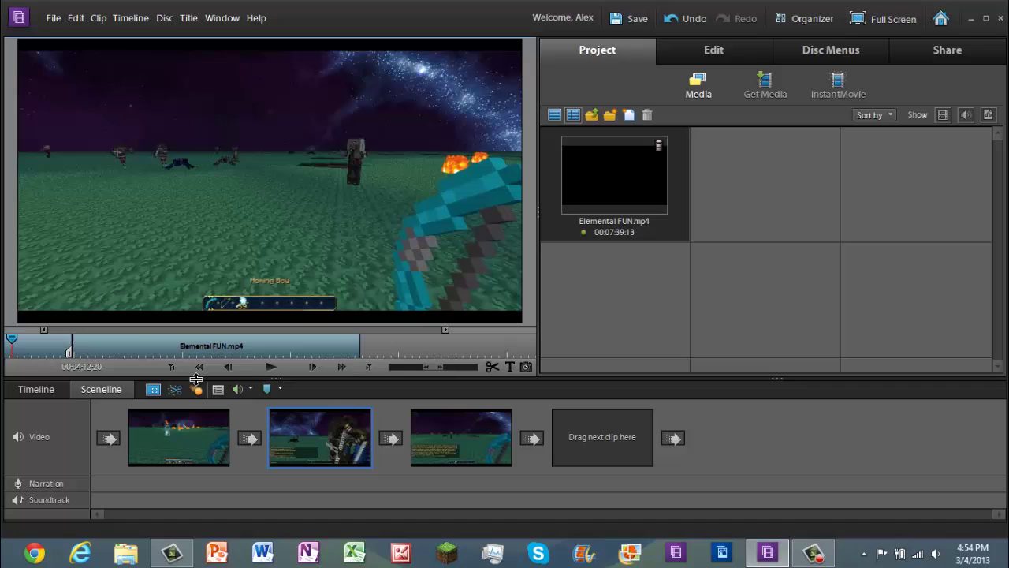
drag(11, 340, 6, 341)
click(37, 389)
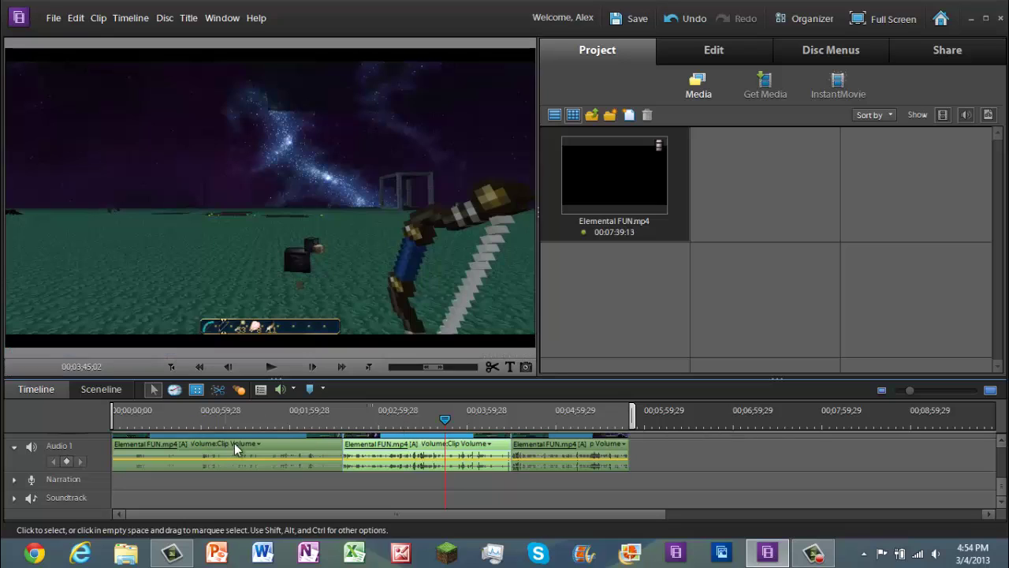
- Select the first clip, move the playhead to 00;59;13, and ripple-drag the clip's start edge
click(283, 457)
drag(444, 424, 252, 420)
mouse_move(254, 461)
mouse_down()
mouse_move(181, 454)
mouse_move(251, 454)
mouse_up()
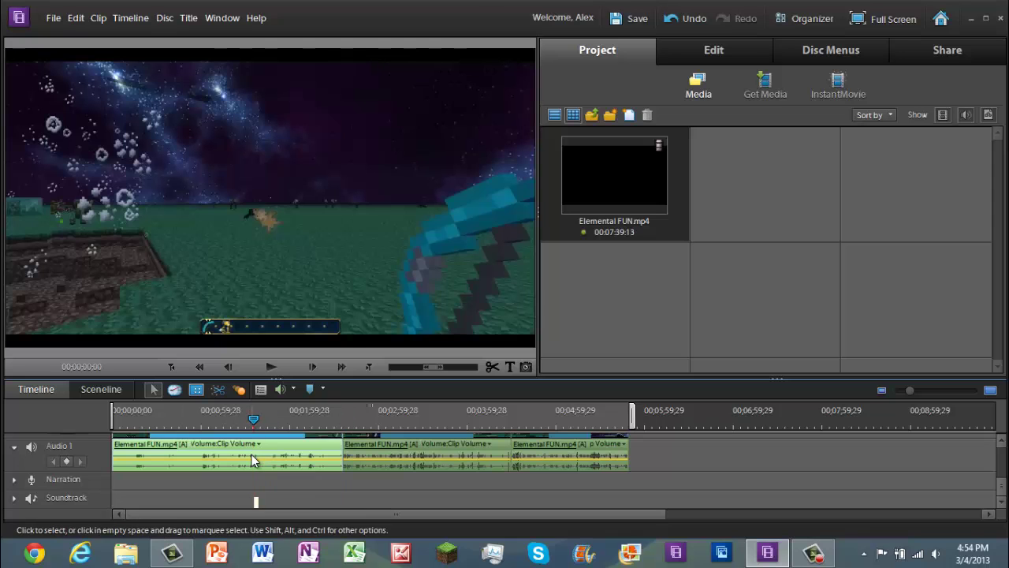
drag(253, 416, 201, 420)
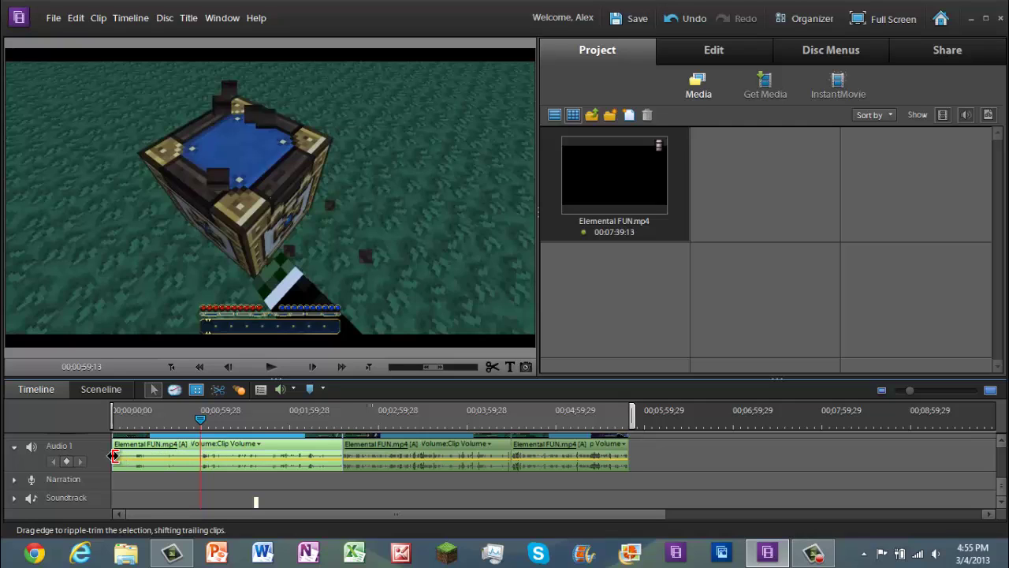
drag(114, 456, 123, 486)
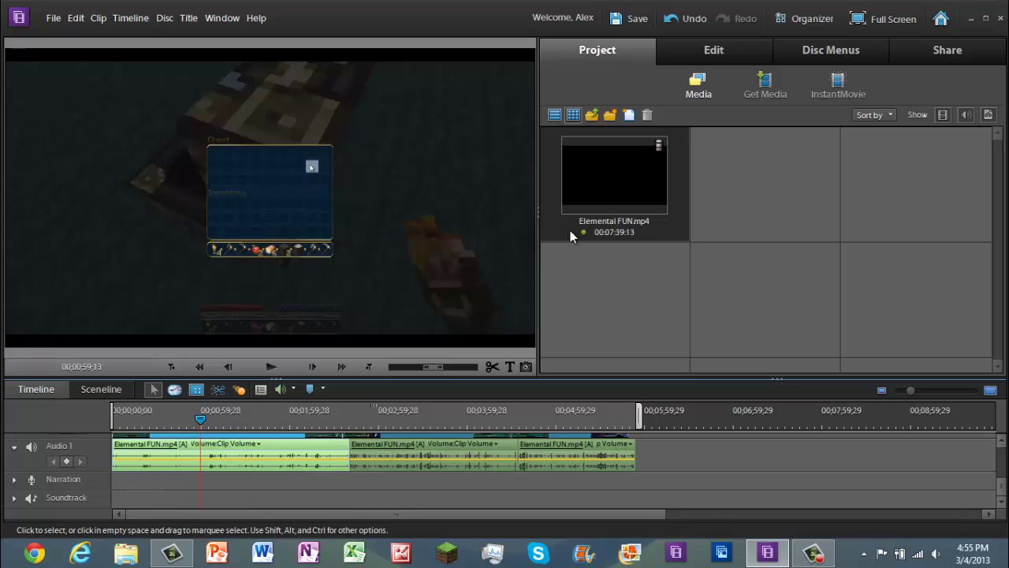
double_click(617, 195)
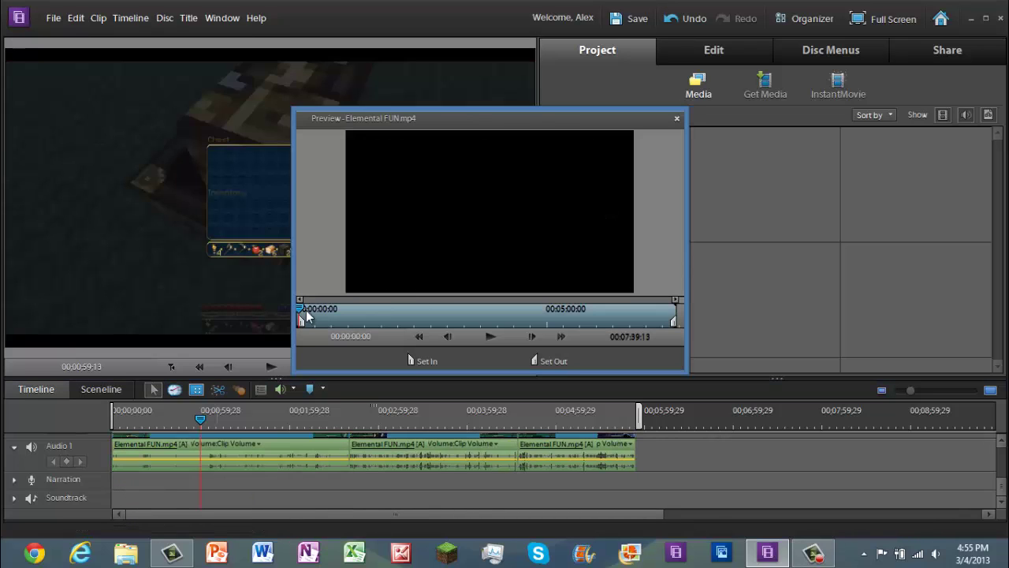
click(677, 119)
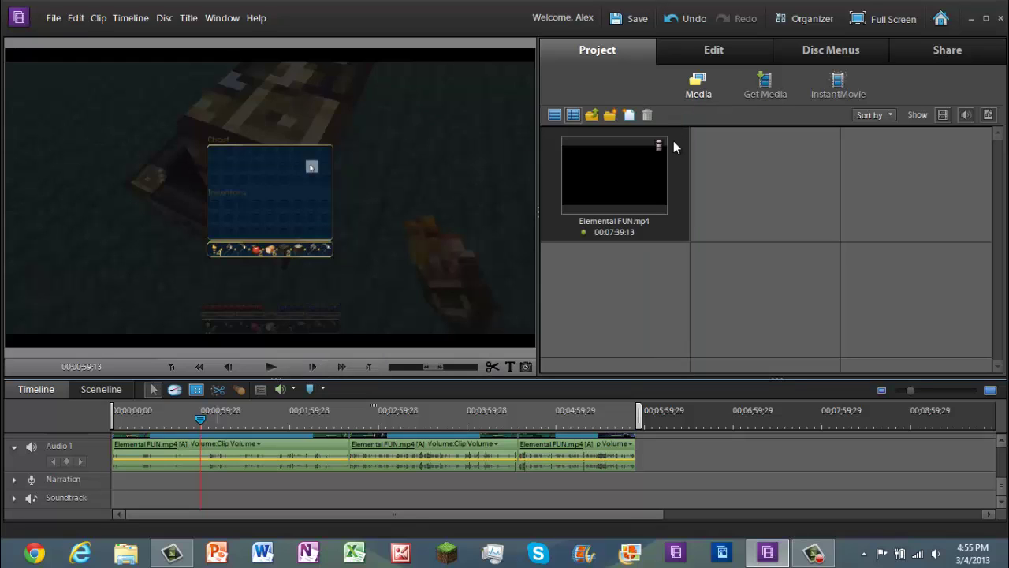